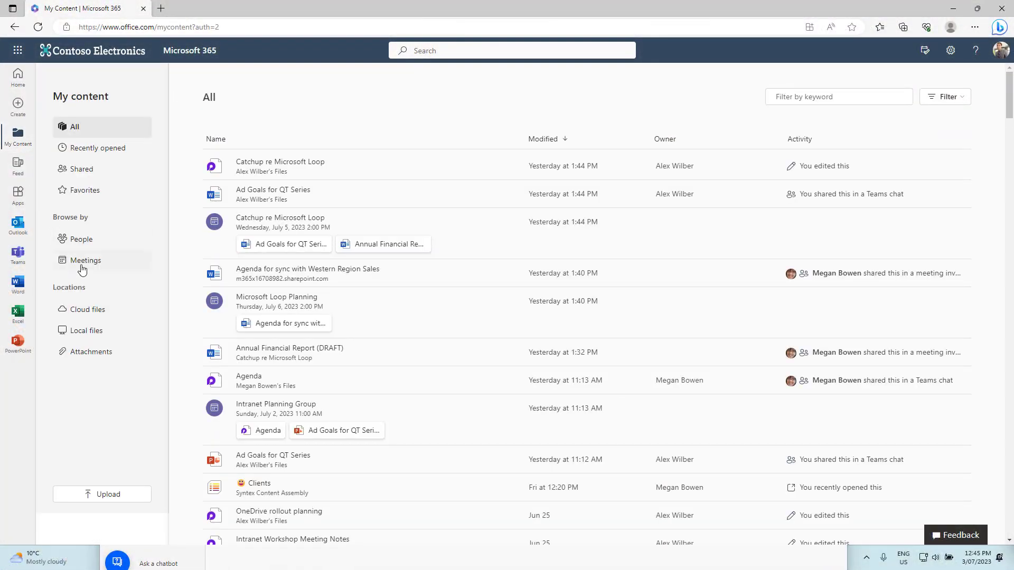
Browse My content by meetings, filtering on 'planning' to find the Intranet Planning Group meeting
left_click(82, 263)
left_click(828, 97)
type("planning")
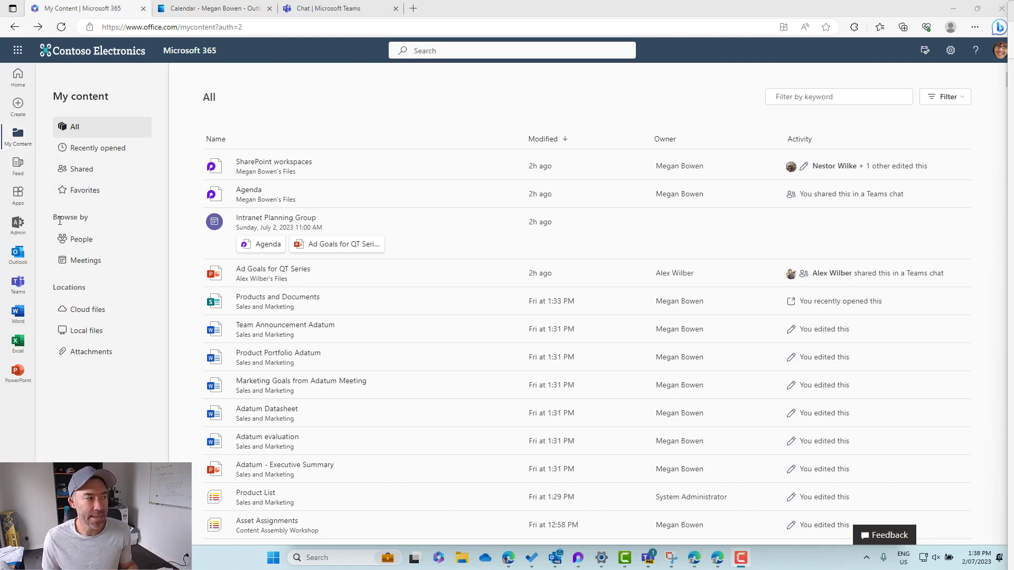
left_click_drag(64, 218, 53, 219)
left_click(83, 268)
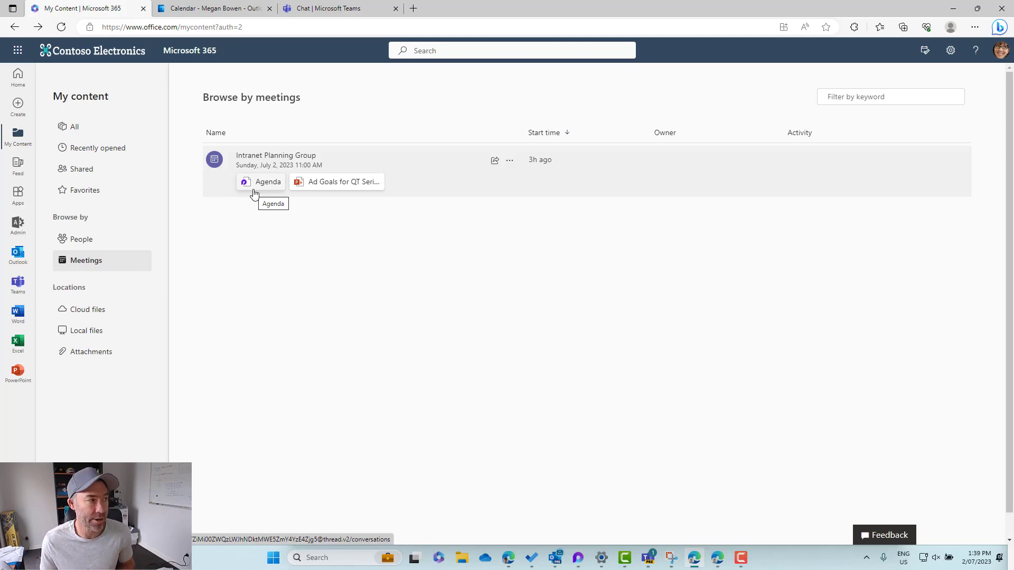
In the Outlook calendar, start a new event dated July 5, 2023
left_click(195, 12)
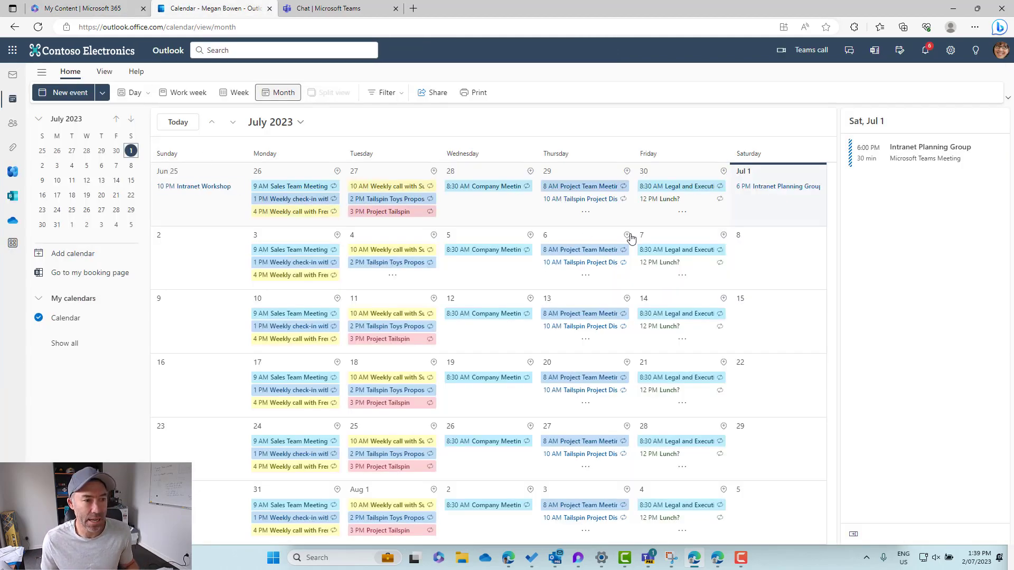
left_click(72, 97)
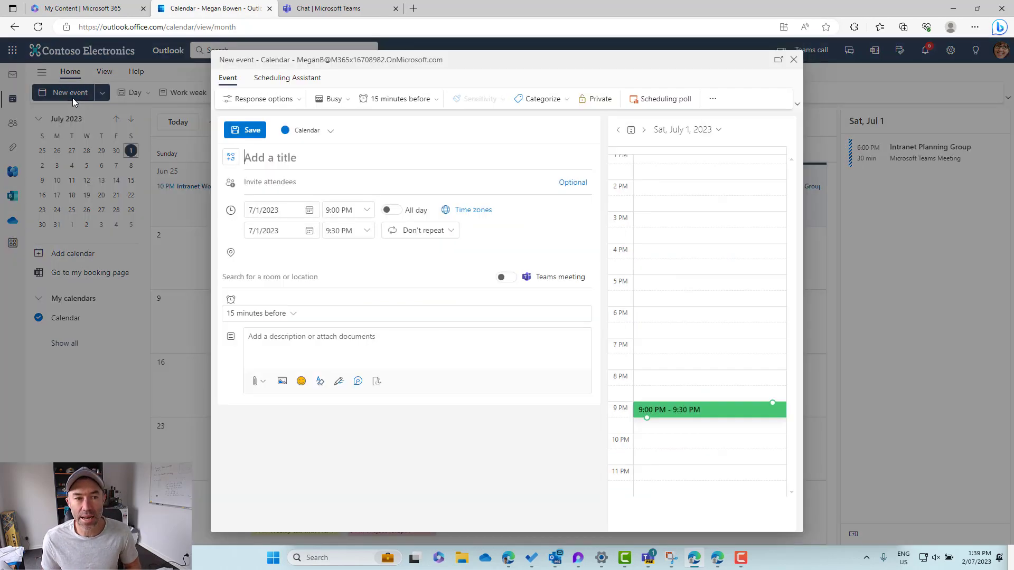
left_click(309, 211)
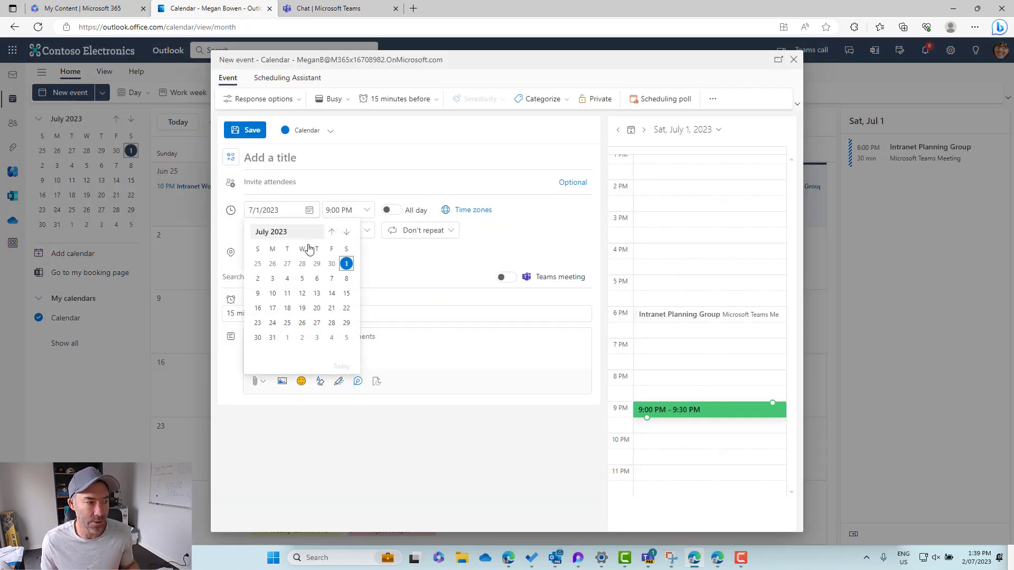
left_click(302, 280)
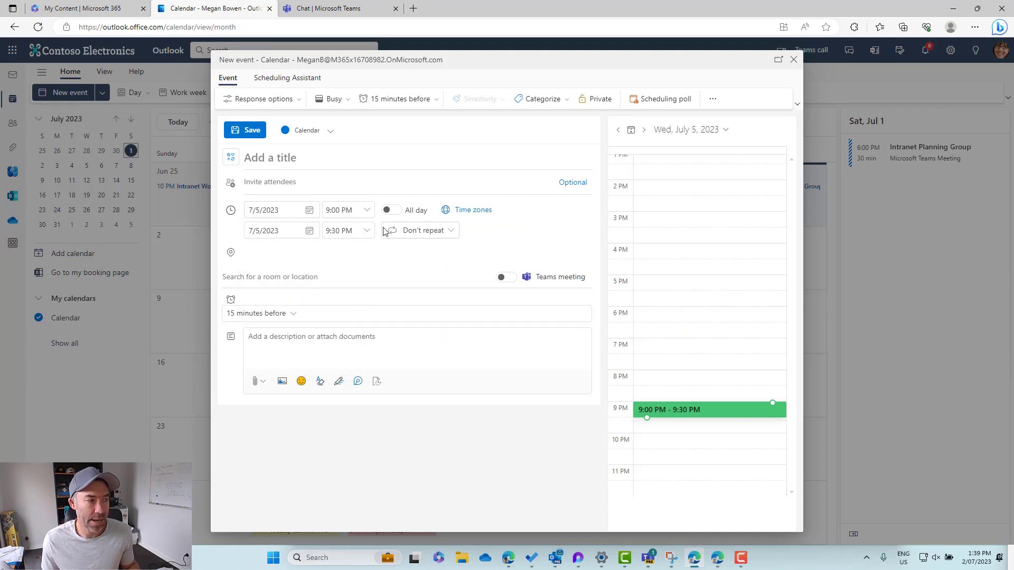
Title the event 'Microsoft Loop Planning', fixing the misspelled word from the suggestions
left_click(297, 155)
type("Microsoft L")
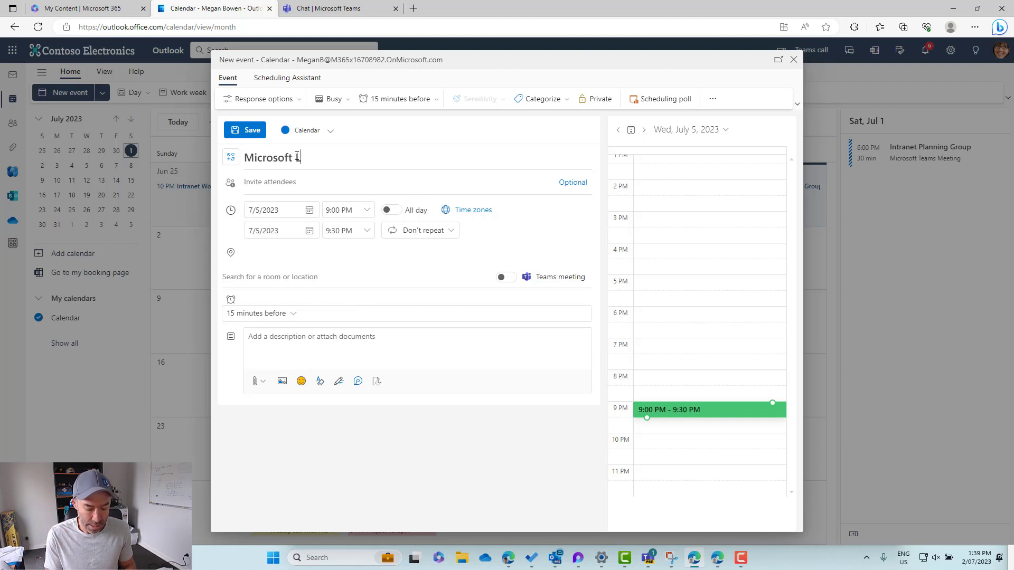
type("oop PLanning")
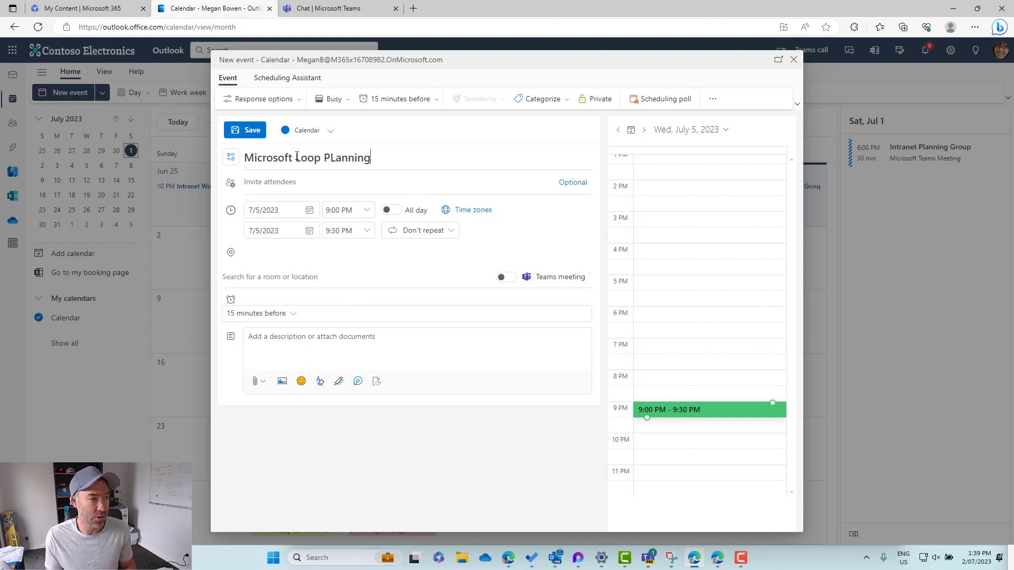
right_click(331, 157)
left_click(331, 200)
Add the suggested colleague as a meeting attendee
left_click(294, 183)
type("a")
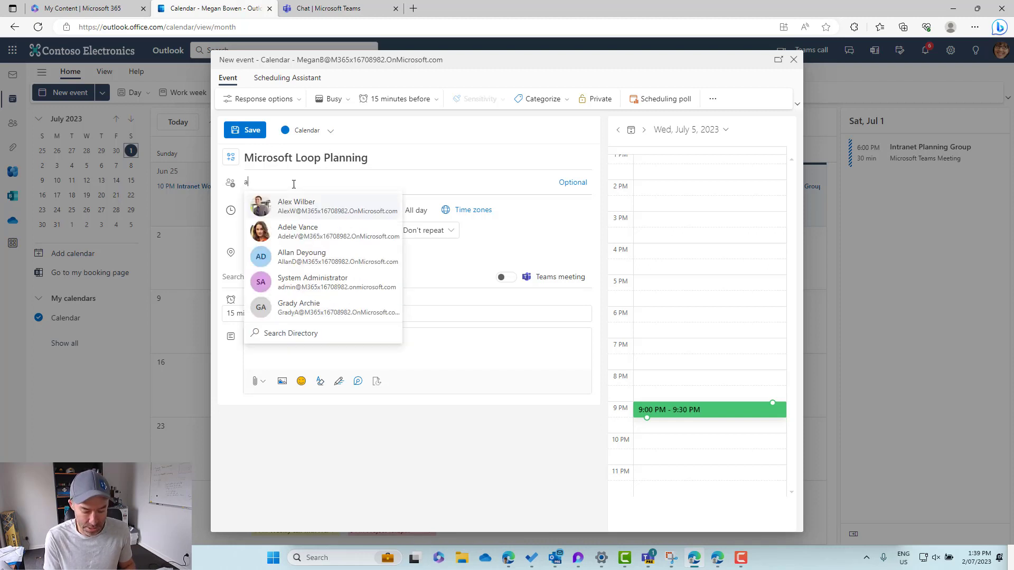
left_click(292, 206)
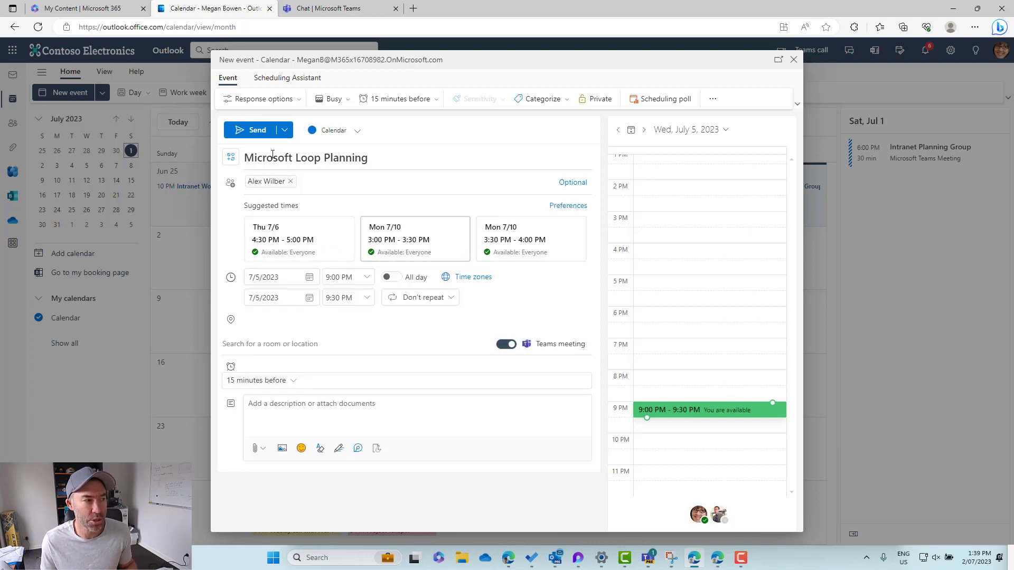
Share 'Agenda for sync with Western Region Sales.docx' from OneDrive as a link in the invite
left_click(263, 452)
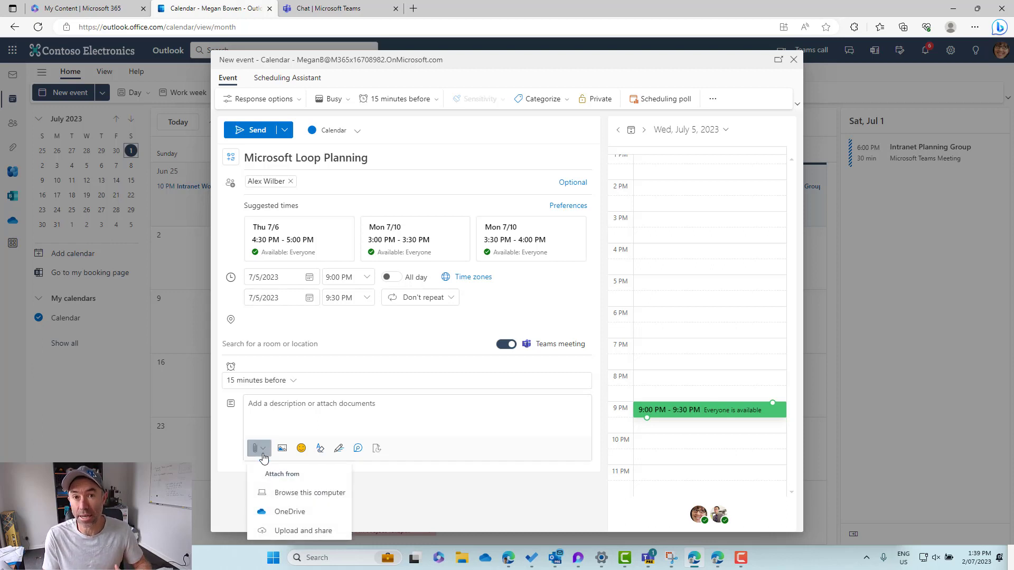
left_click(302, 516)
scroll(317, 465, "down", 10)
scroll(316, 400, "down", 1)
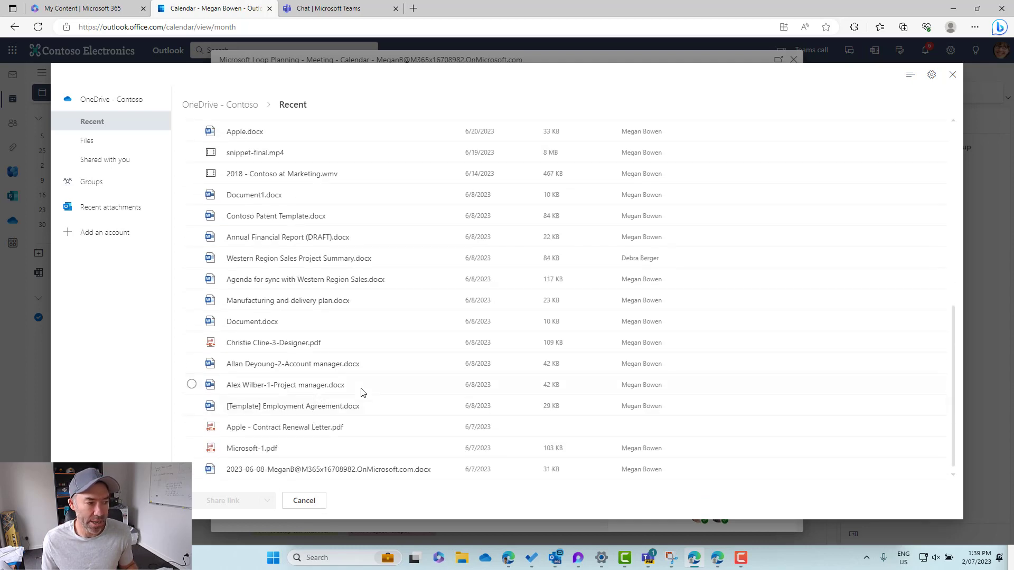
left_click(407, 280)
left_click(240, 503)
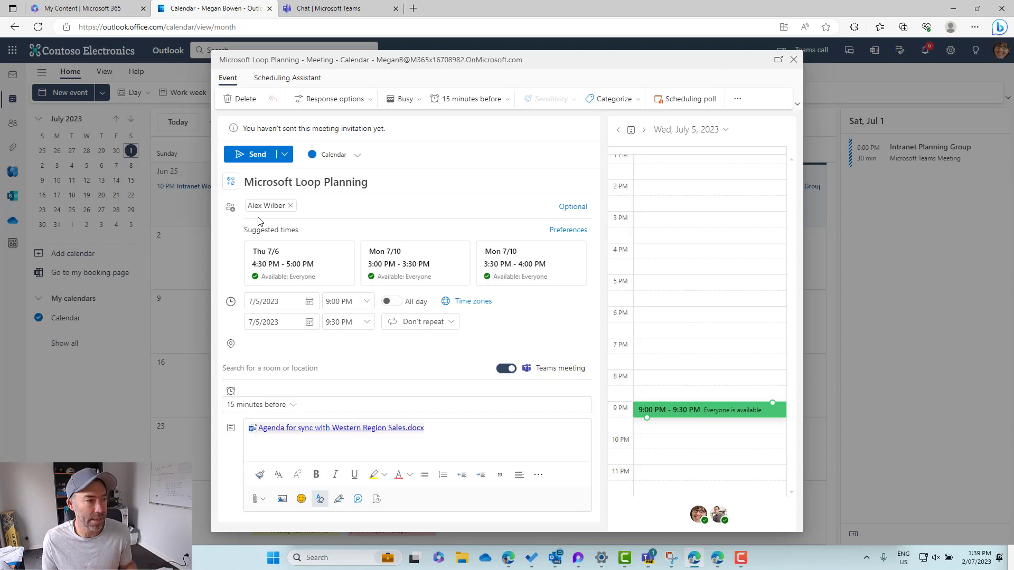
Send the Microsoft Loop Planning invite, then accept it in the attendee's Outlook mail
left_click(249, 158)
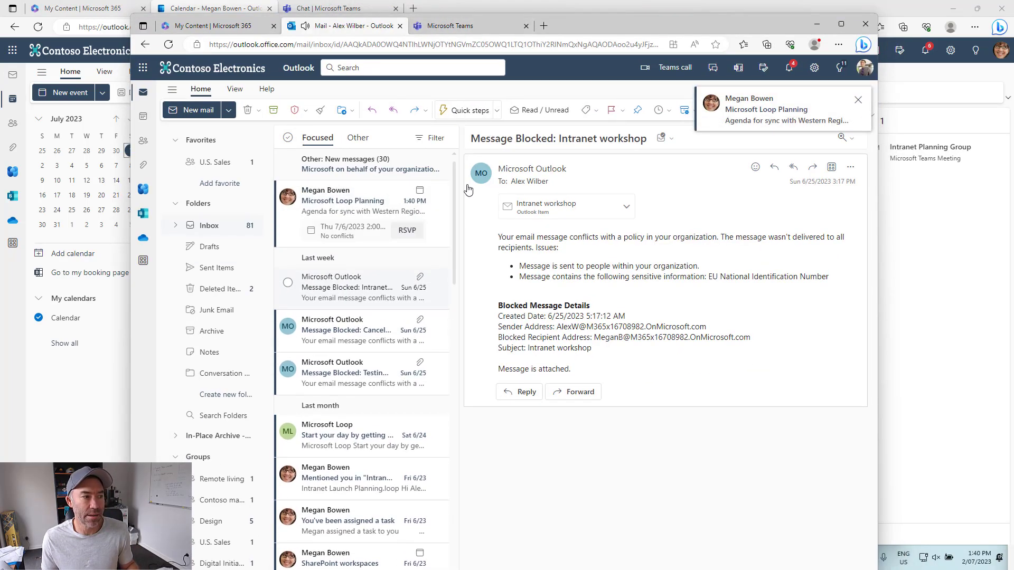
left_click(340, 211)
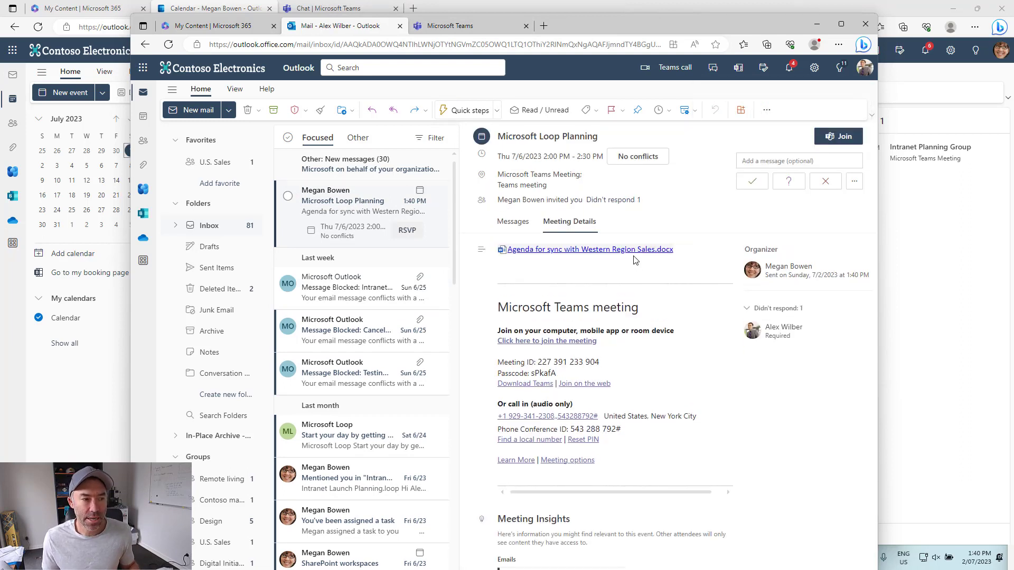
left_click(752, 183)
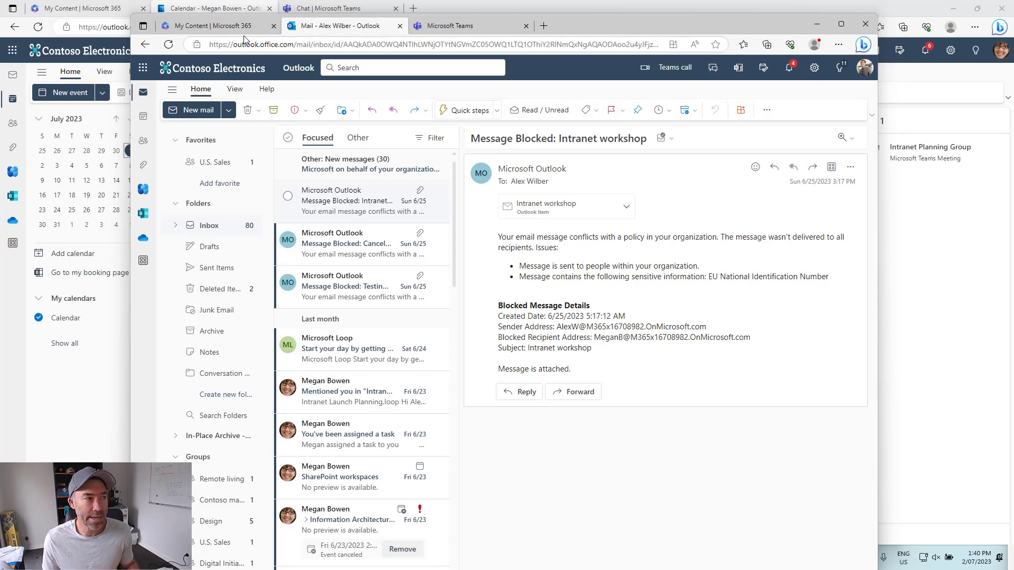
Return to My content, reload, and browse by meetings to see Microsoft Loop Planning and Catchup re Microsoft Loop
left_click(142, 67)
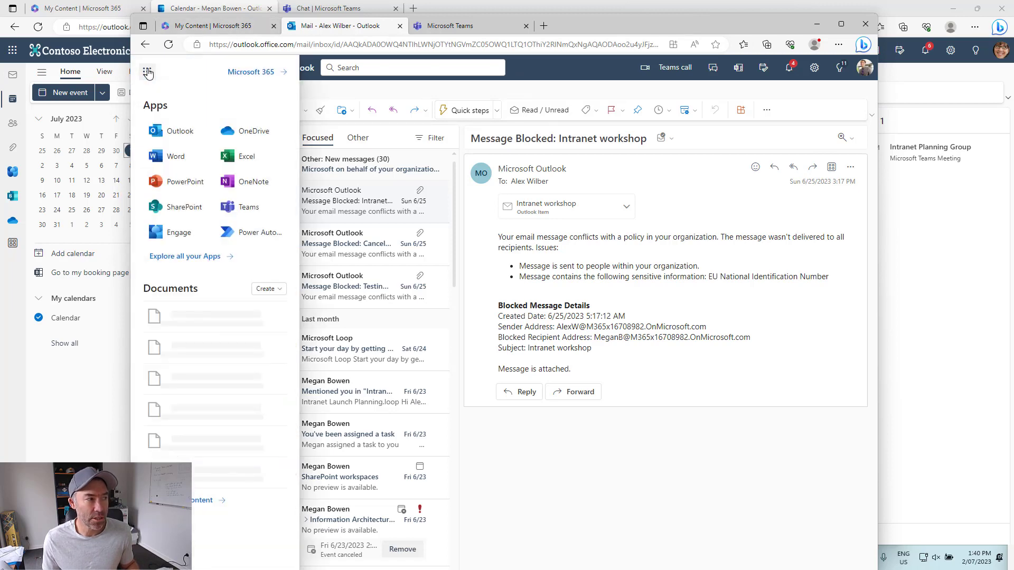
left_click(213, 25)
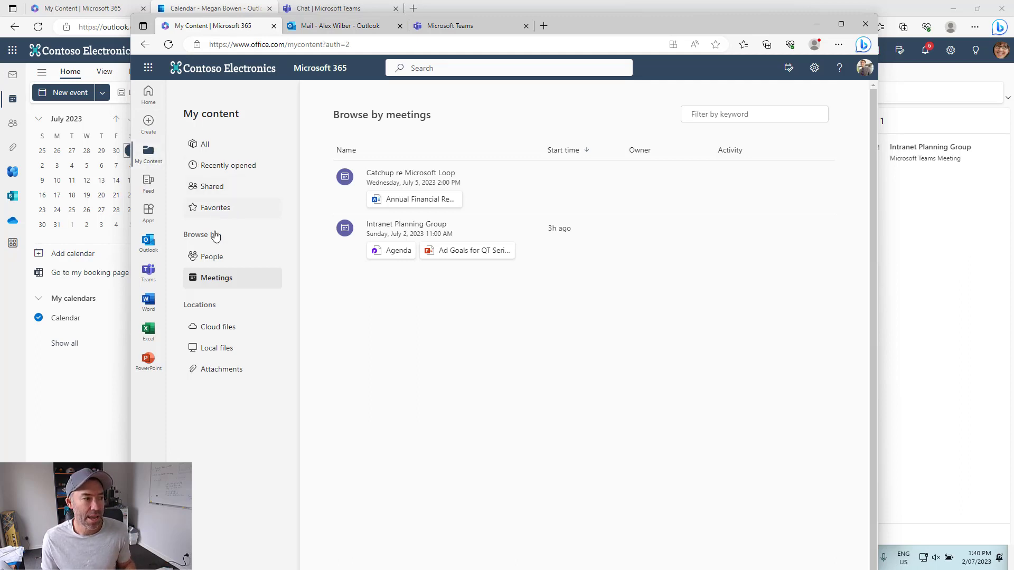
left_click(214, 256)
left_click(253, 278)
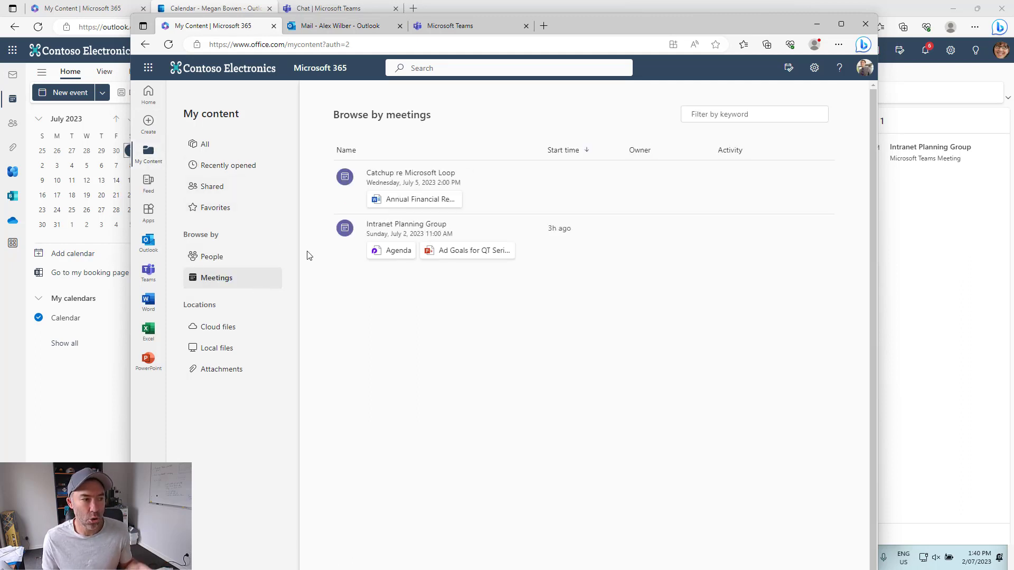
left_click(168, 44)
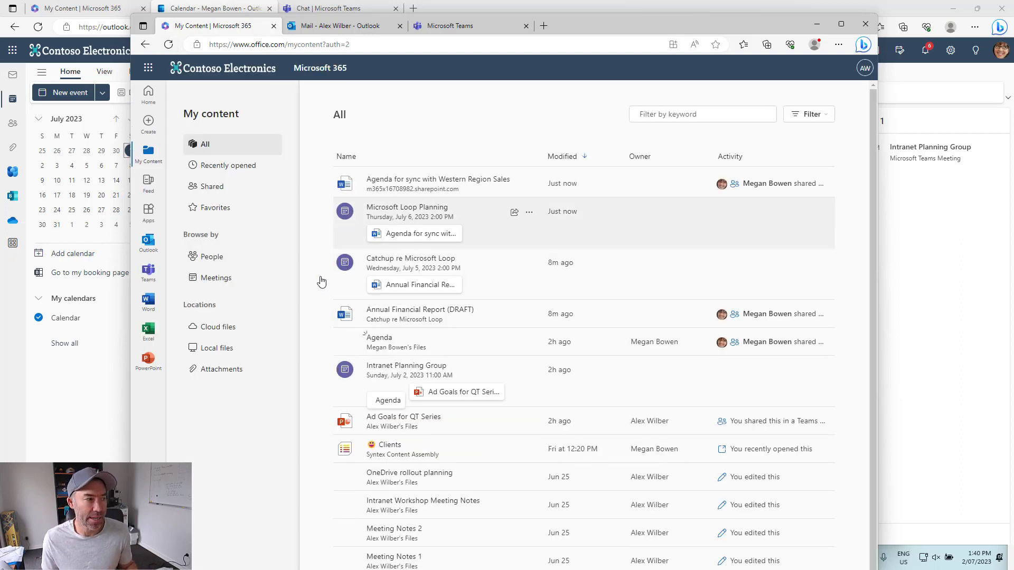
left_click(221, 279)
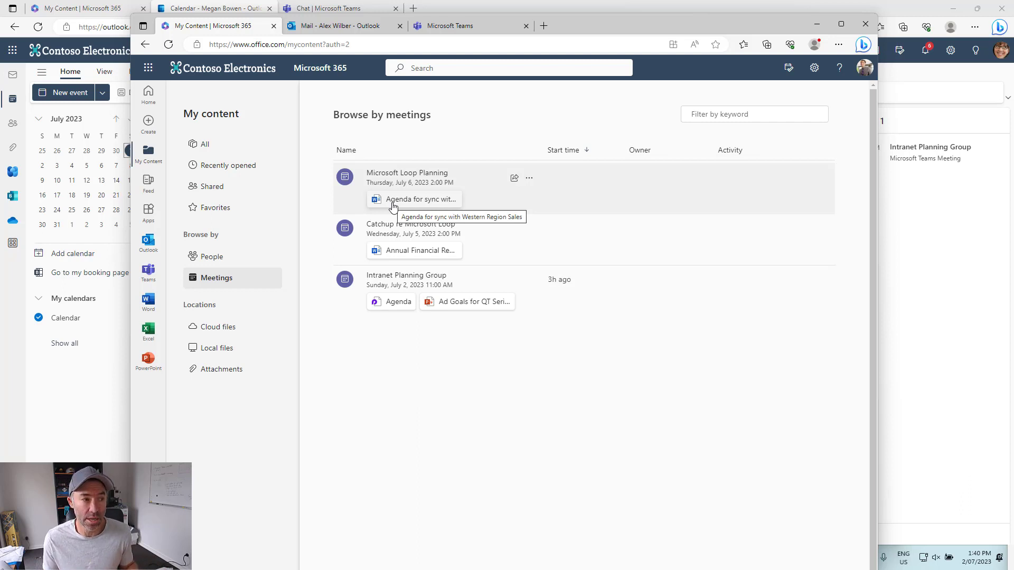
left_click(752, 115)
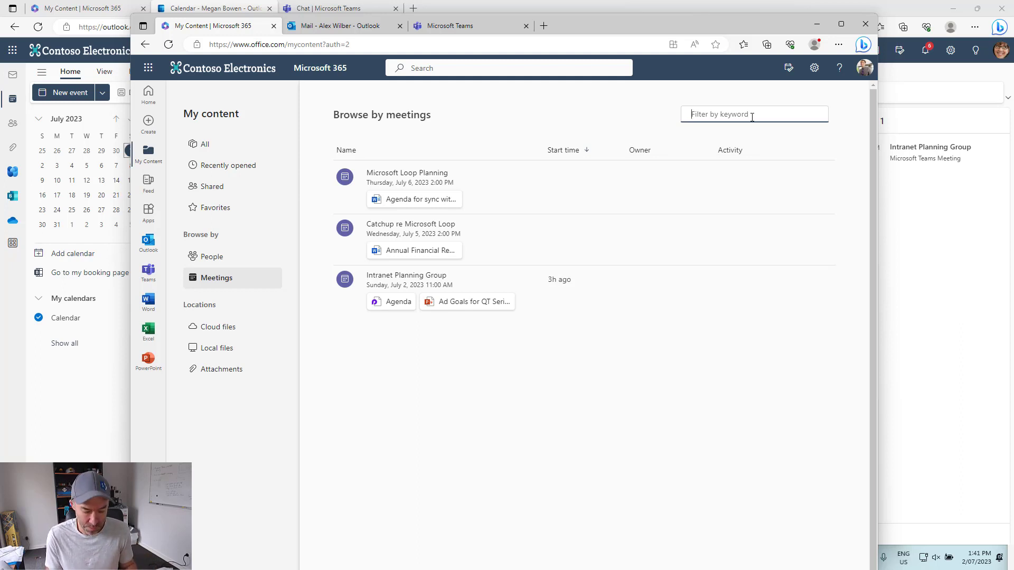
Filter the meetings list by 'loop' to show the two Loop meetings, then clear the filter
type("loop")
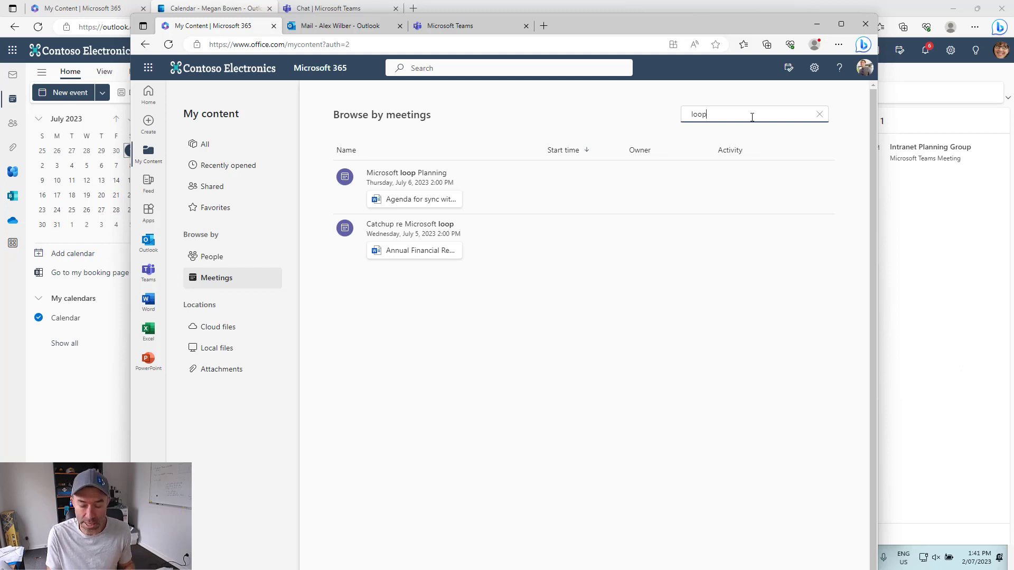
key("BackSpace")
key("BackSpace")
key("BackSpace")
key("BackSpace")
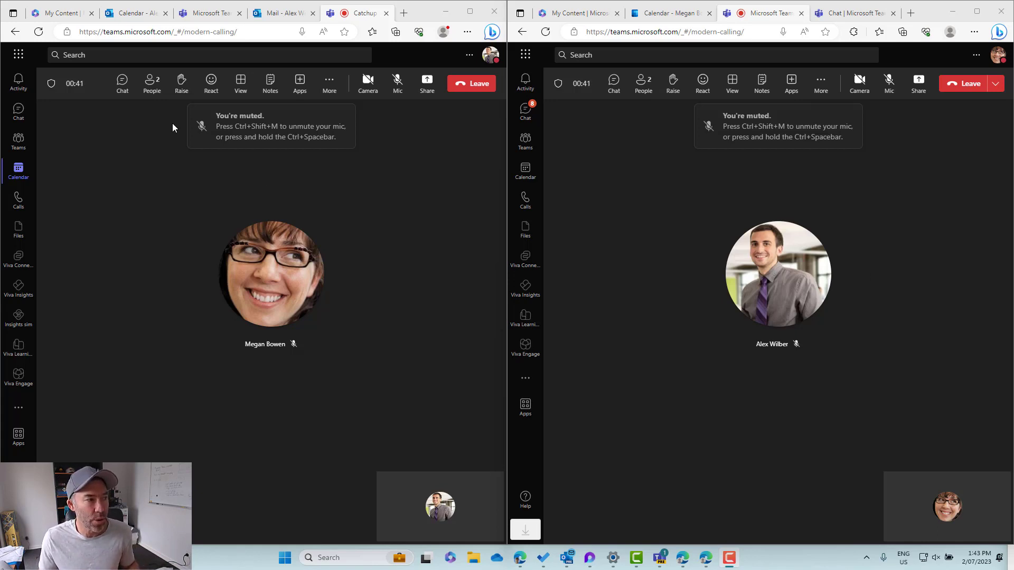
Send Ad Goals for QT Series.docx from cloud files as an attachment in the meeting chat
left_click(122, 83)
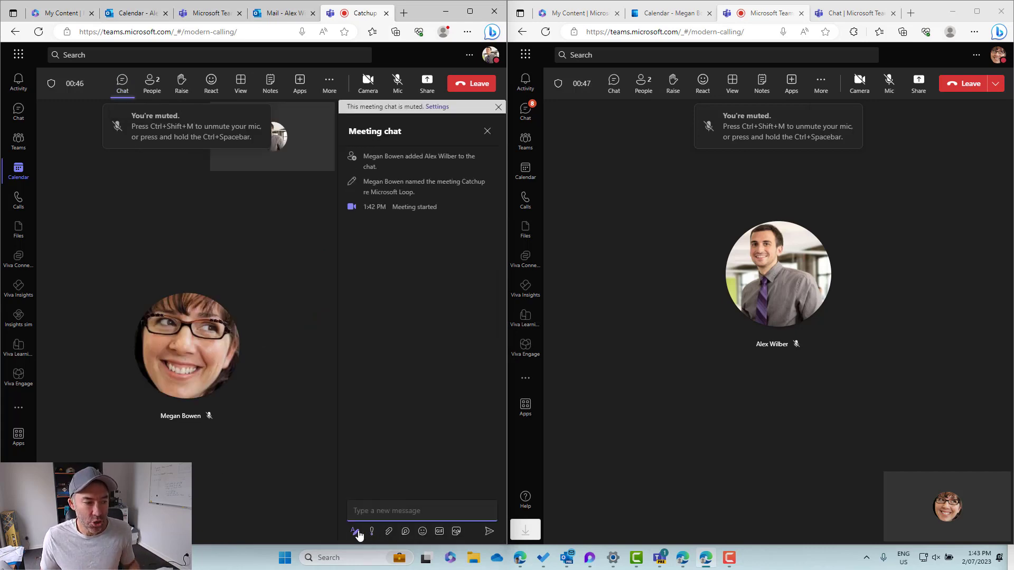
left_click(389, 532)
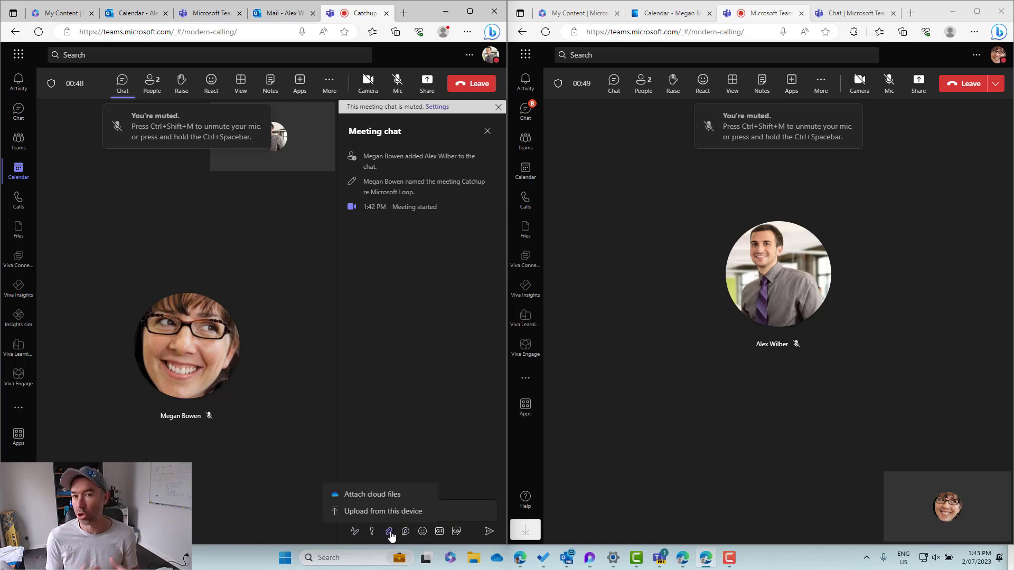
left_click(376, 496)
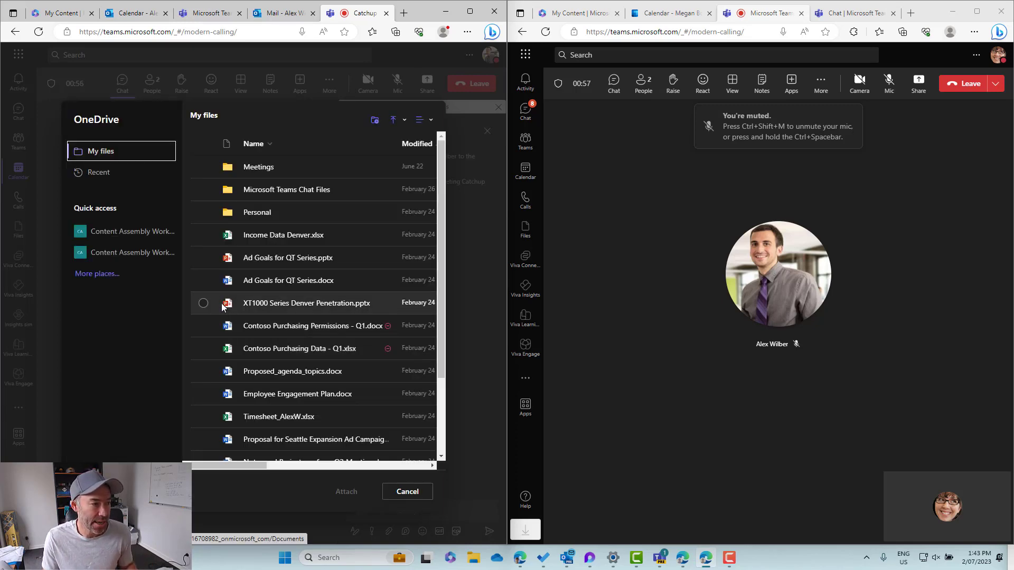
left_click(204, 280)
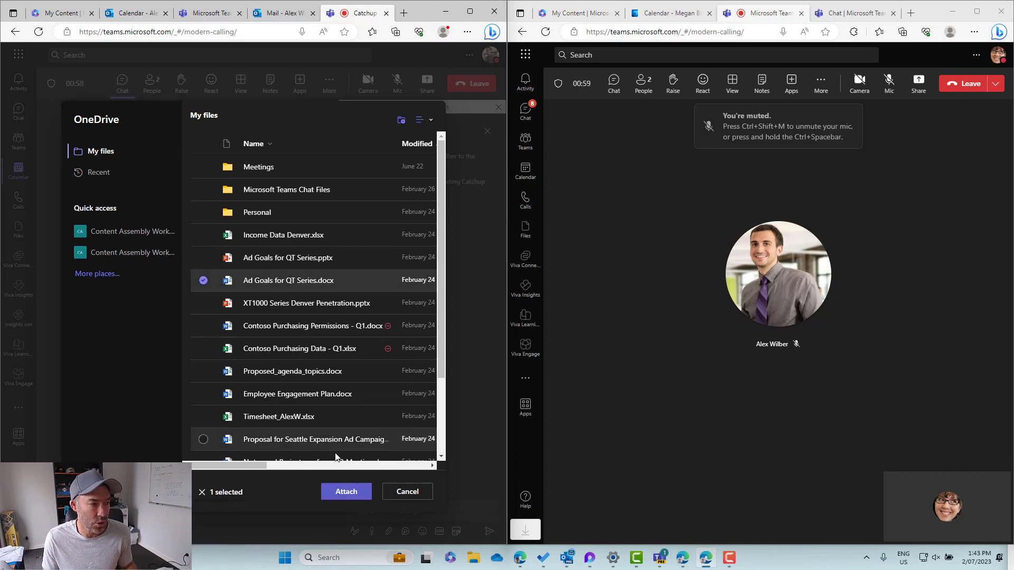
left_click(340, 496)
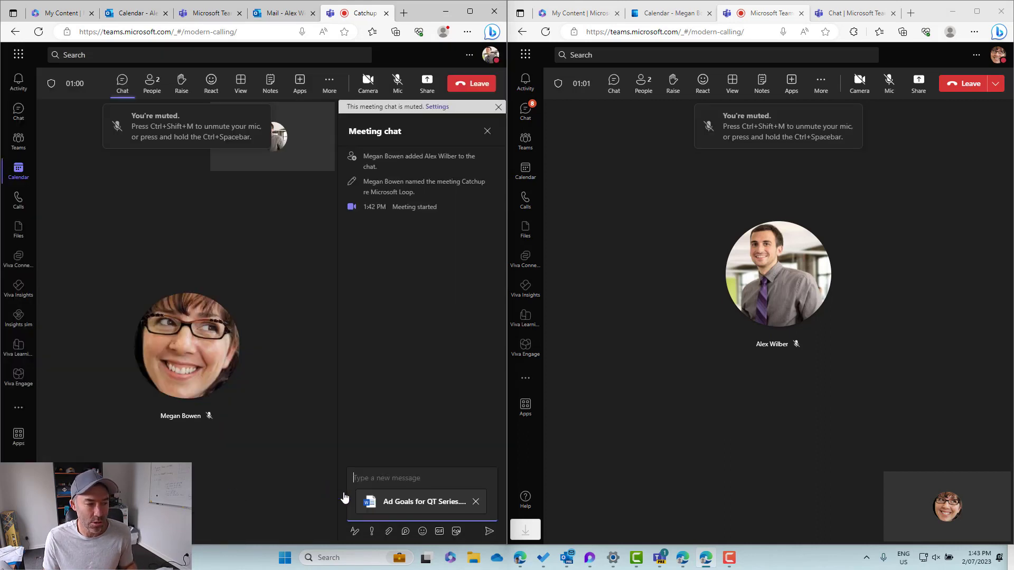
left_click(494, 533)
Open the meeting chat in the other attendee's window, then open the organizer's meeting Notes pane
left_click(613, 82)
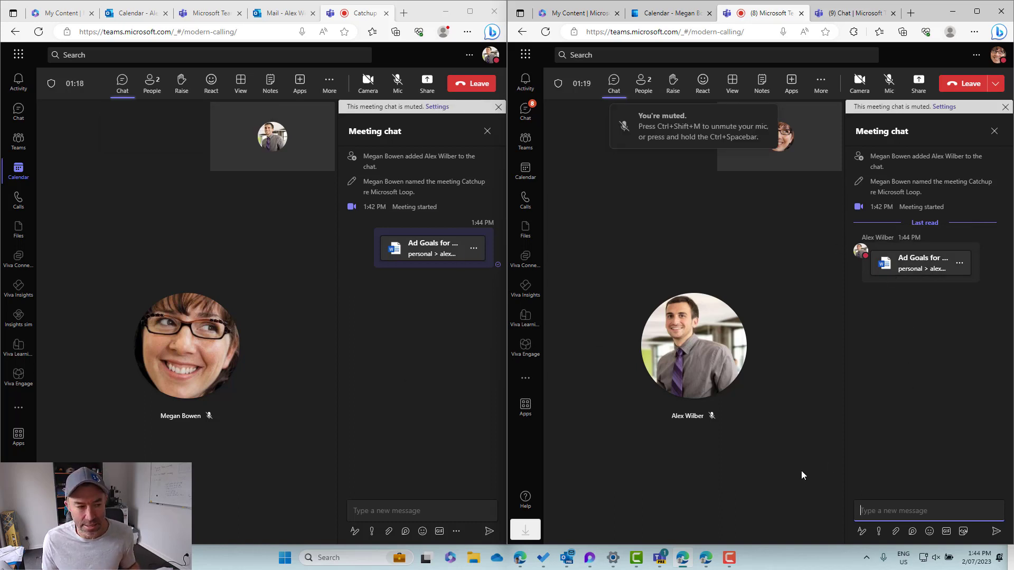
left_click(269, 86)
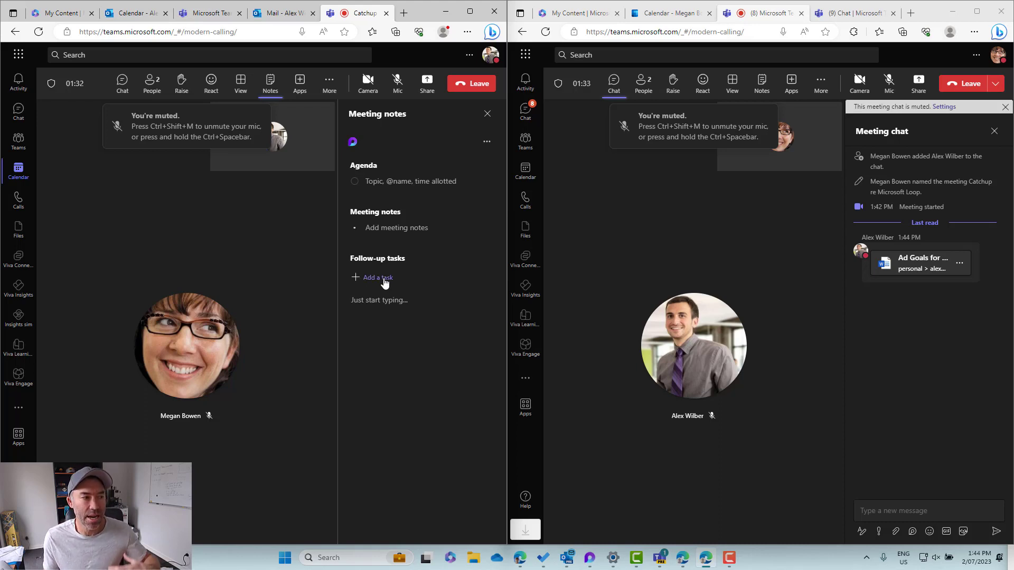
Type 'Set Target for August and September' as the first Meeting notes bullet
left_click(399, 225)
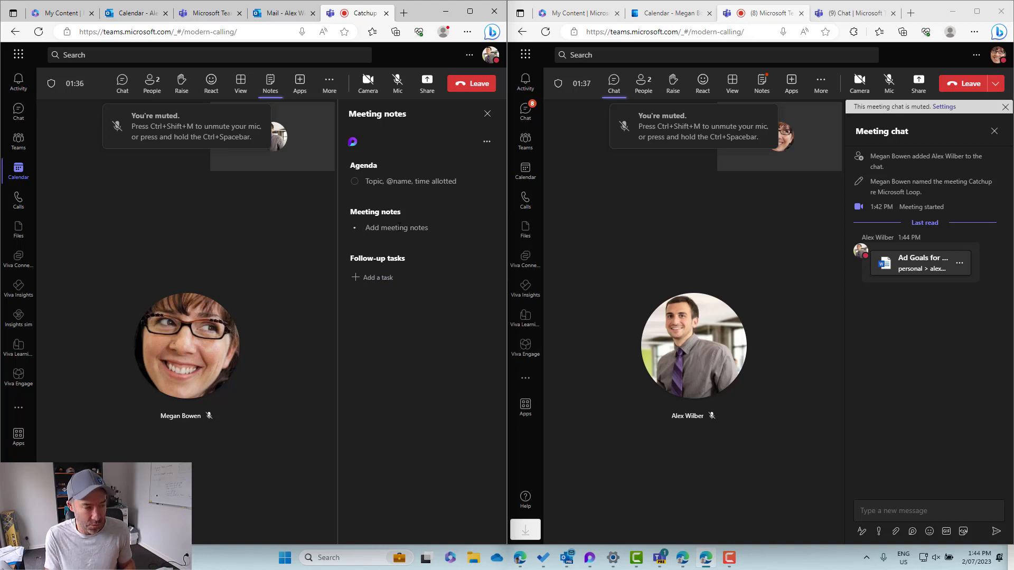
type("Set Target for August and Septem")
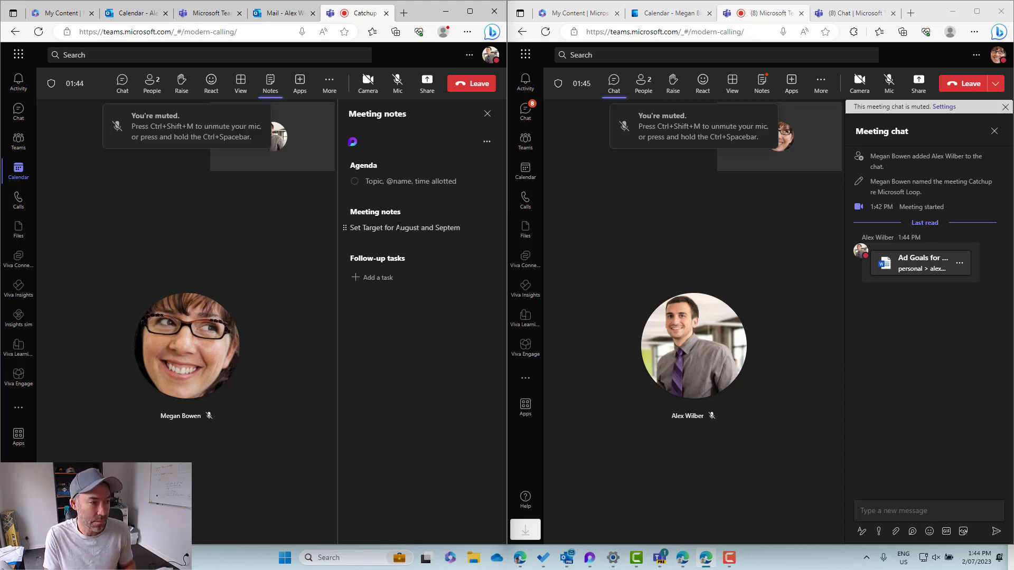
type("ber")
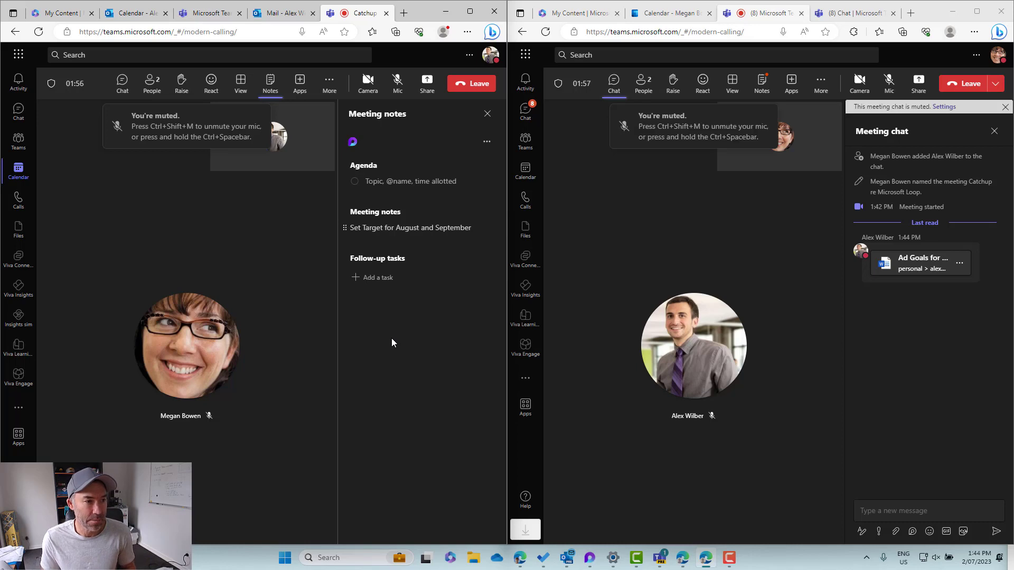
left_click(995, 84)
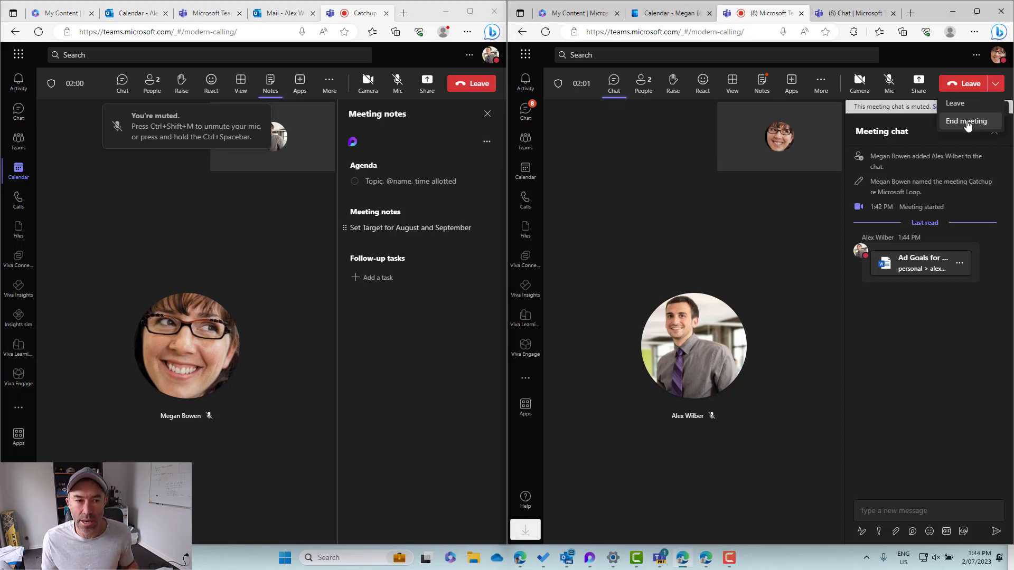
Close the notes pane, end the meeting for everyone, and restore the Teams chat window
left_click(487, 114)
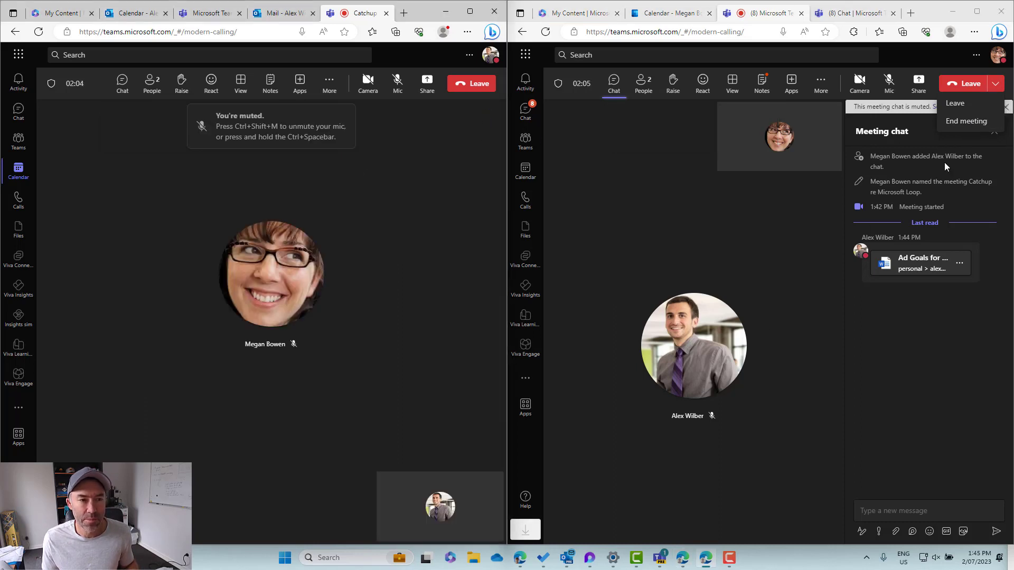
key("Escape")
left_click(977, 130)
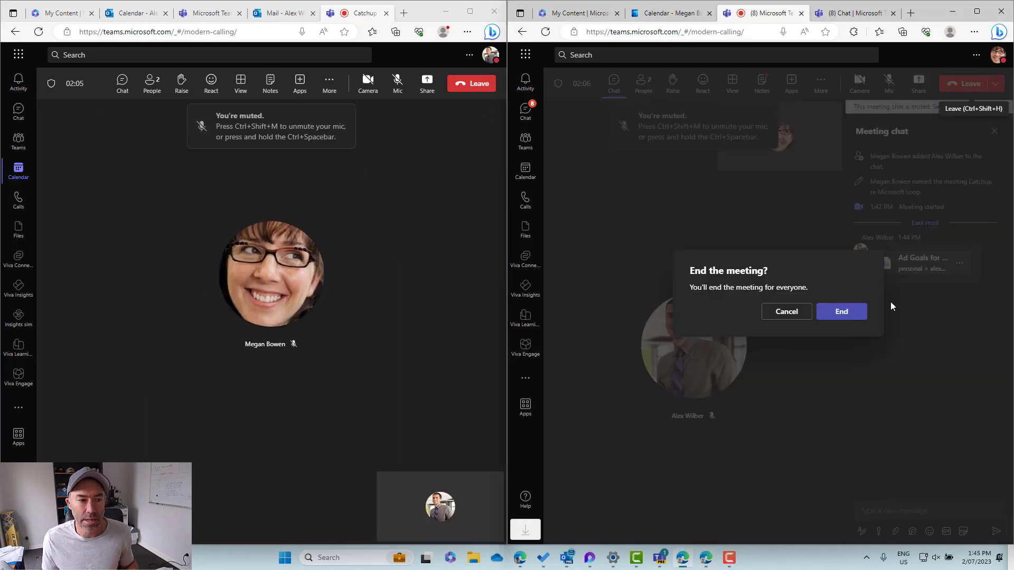
left_click(847, 322)
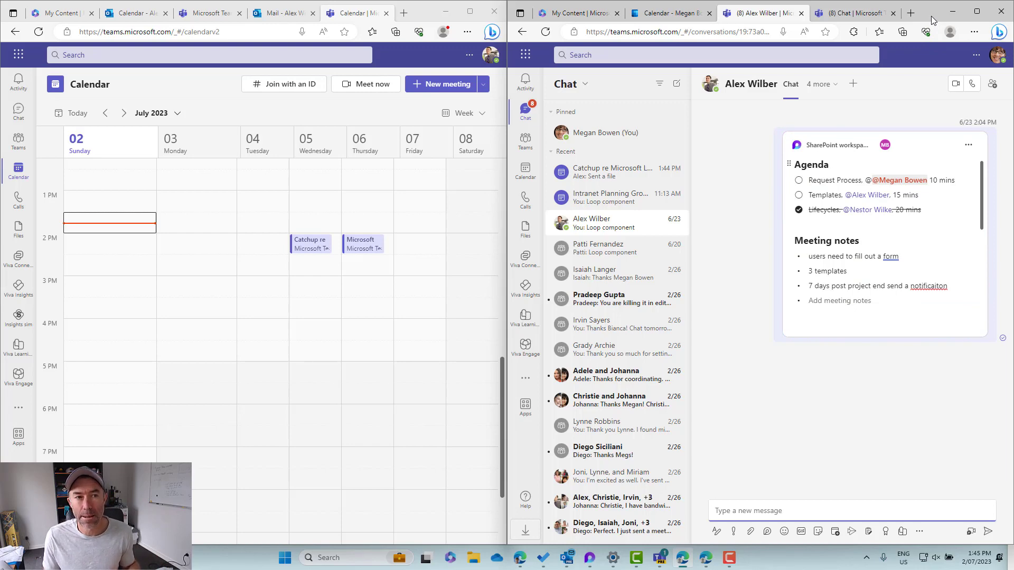
double_click(931, 16)
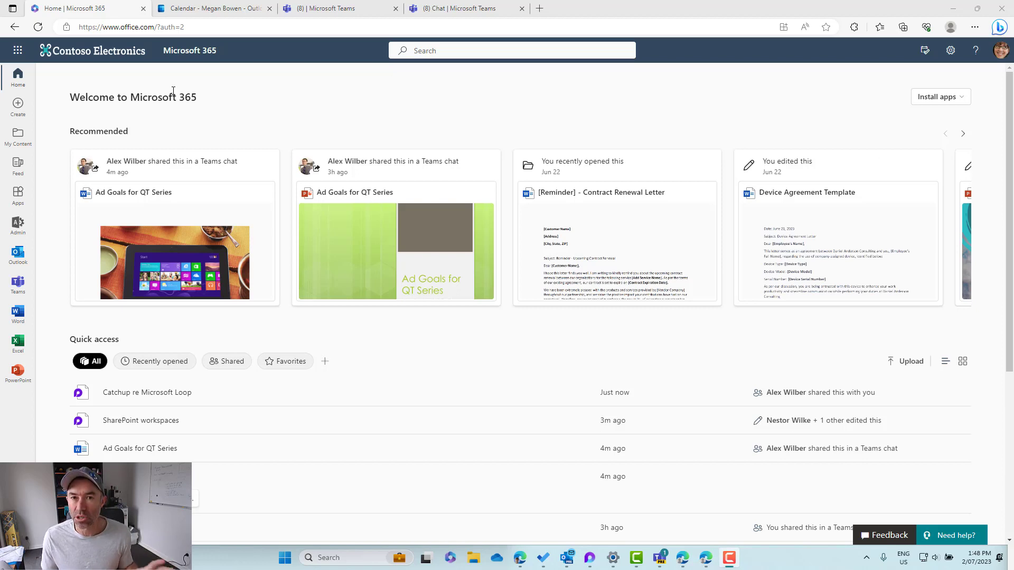
Browse My Content by meetings to see Catchup re Microsoft Loop listing the Ad Goals for QT Series file
left_click(18, 135)
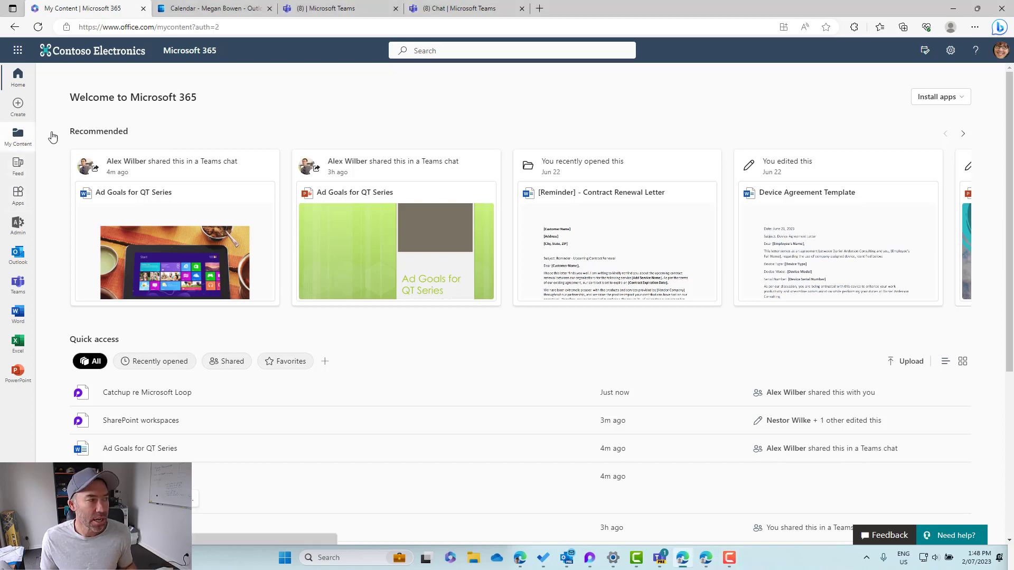
left_click(93, 260)
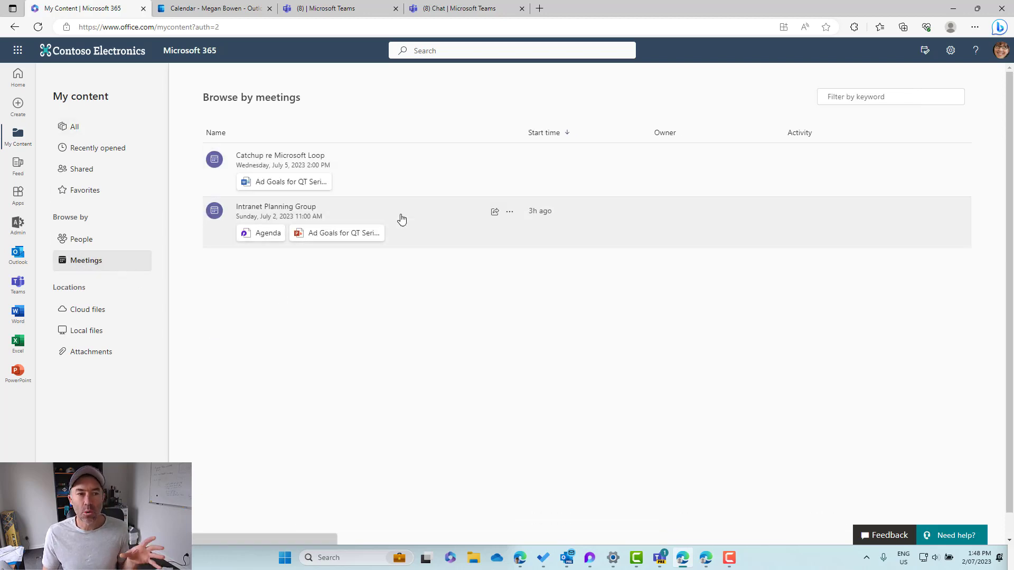
left_click(291, 181)
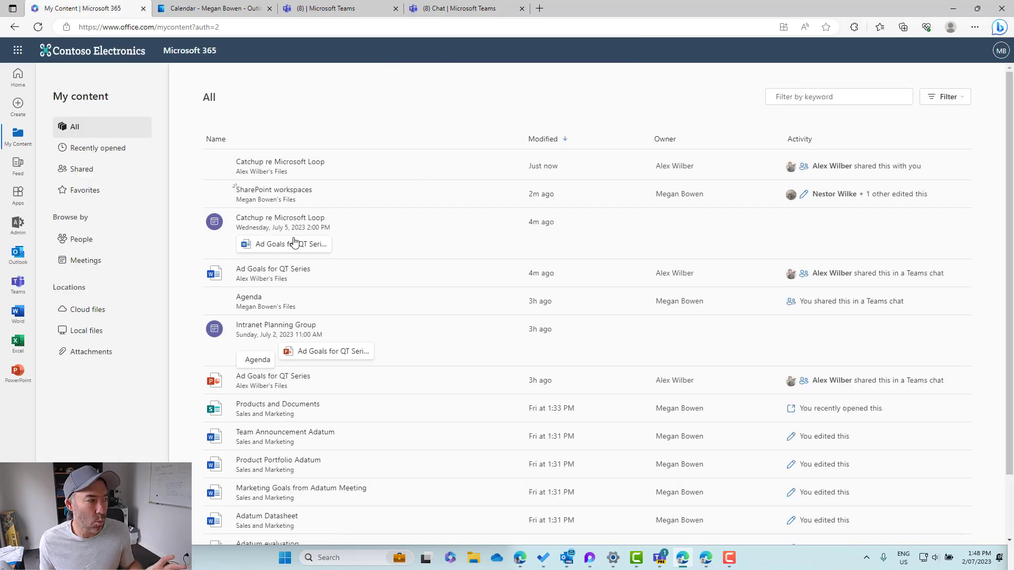
left_click(86, 261)
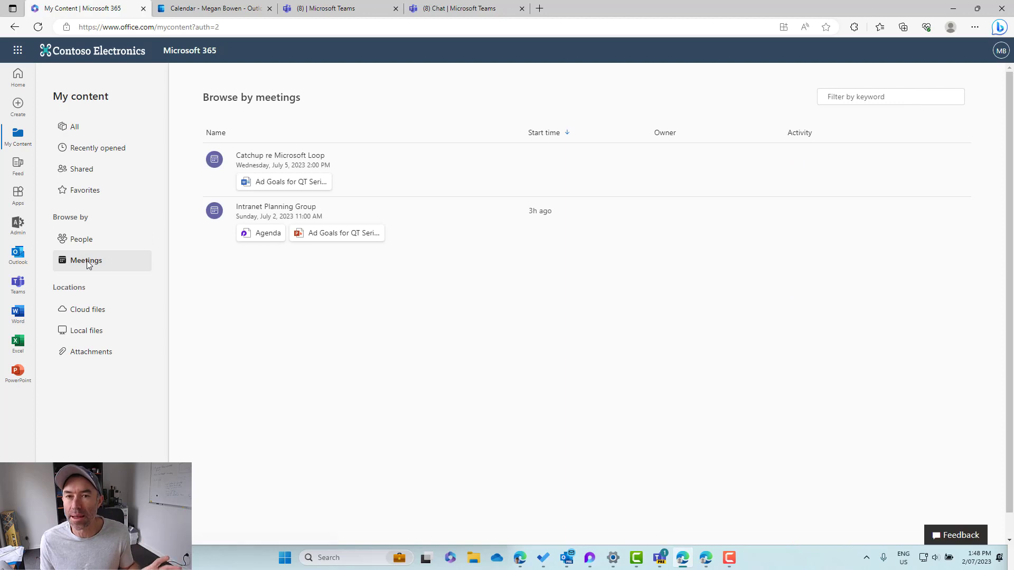